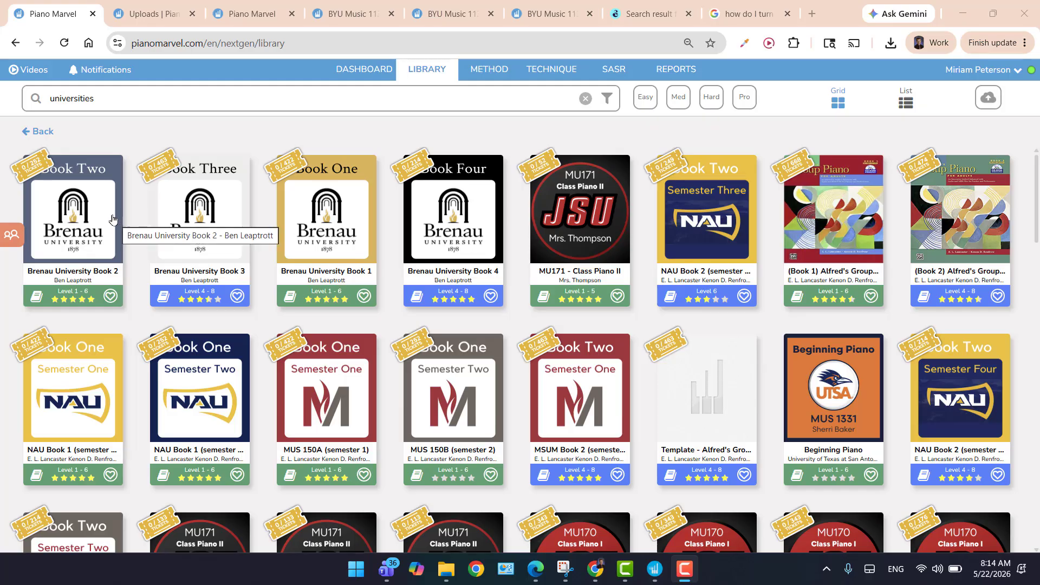
Open the BYU Music 113 book from the universities results and load Pg. 12 Intervals from Chapter 2 - The Grand Staff.
scroll(901, 245, "down", 5)
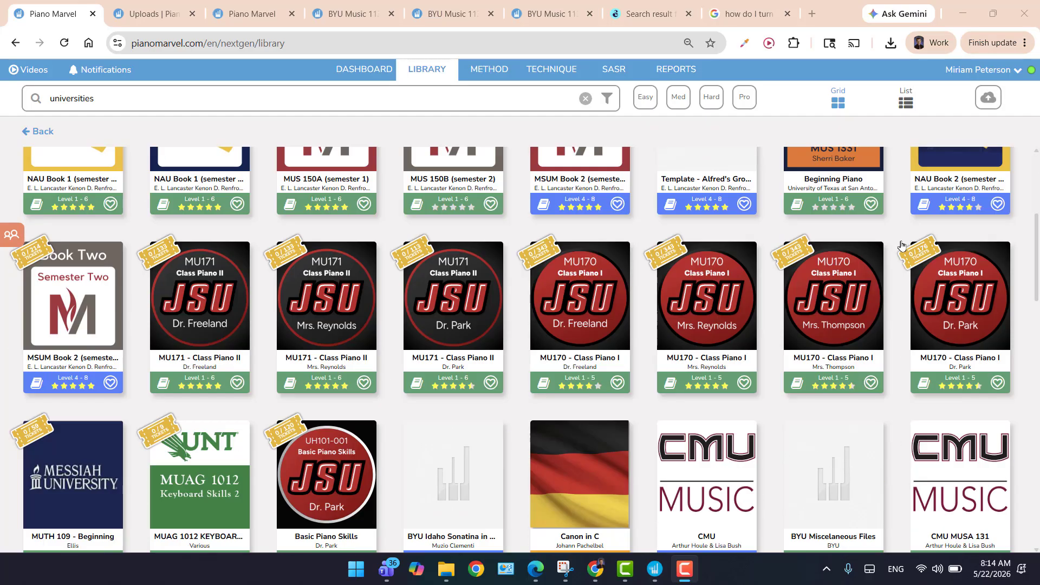
scroll(900, 244, "down", 7)
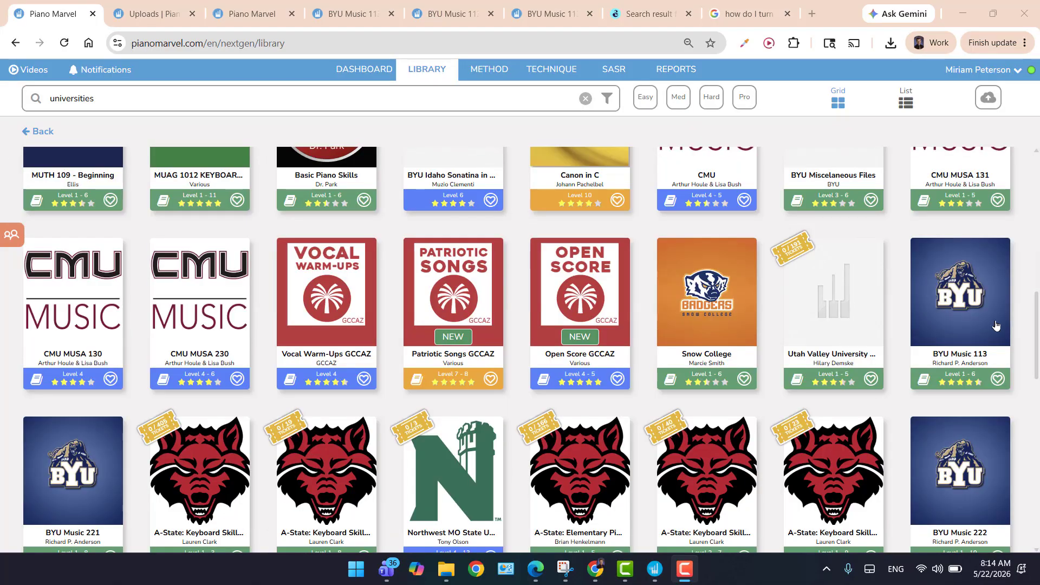
left_click(975, 306)
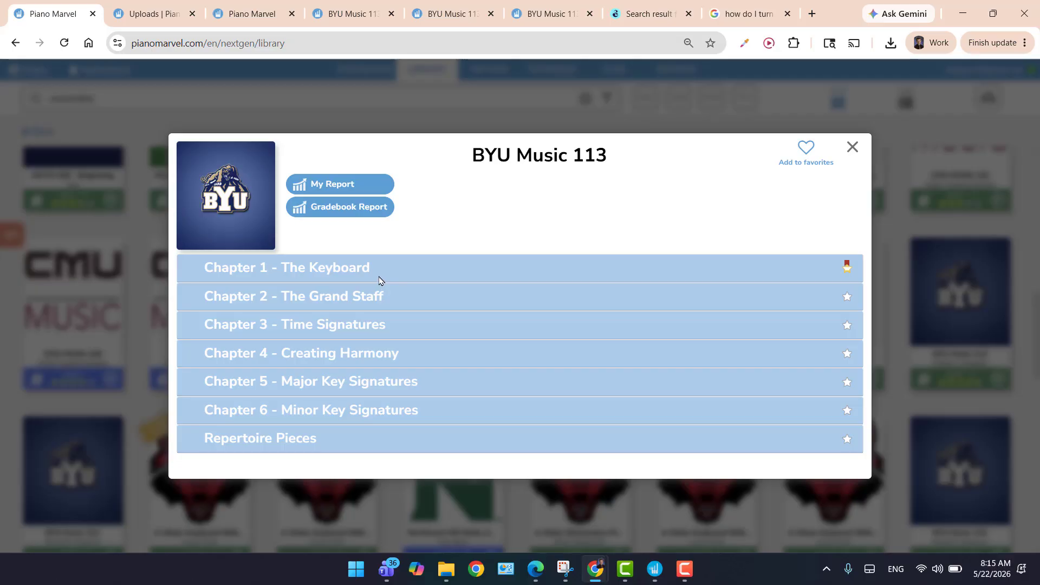
left_click(379, 281)
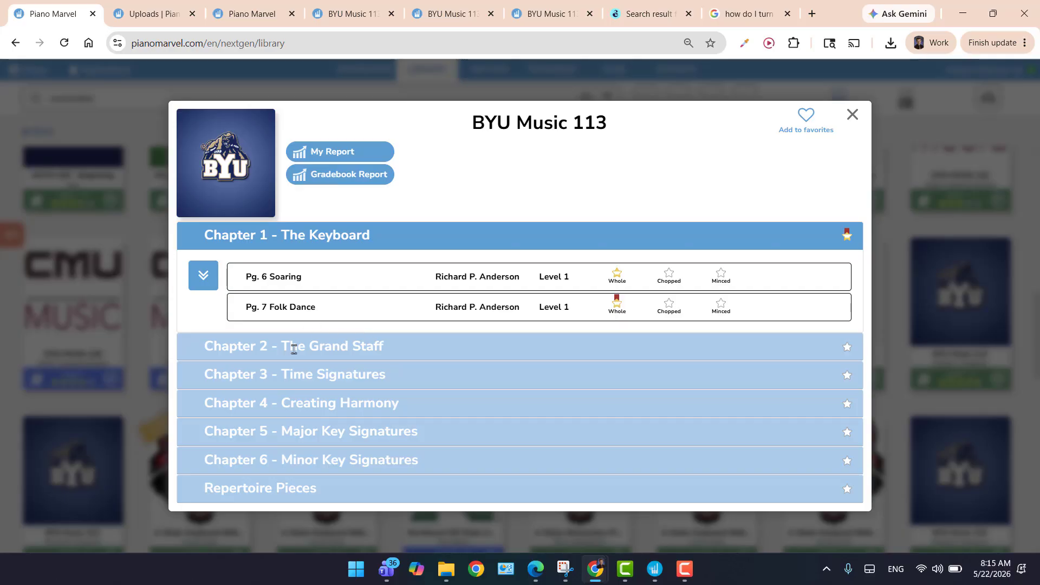
left_click(294, 349)
scroll(375, 318, "up", 1)
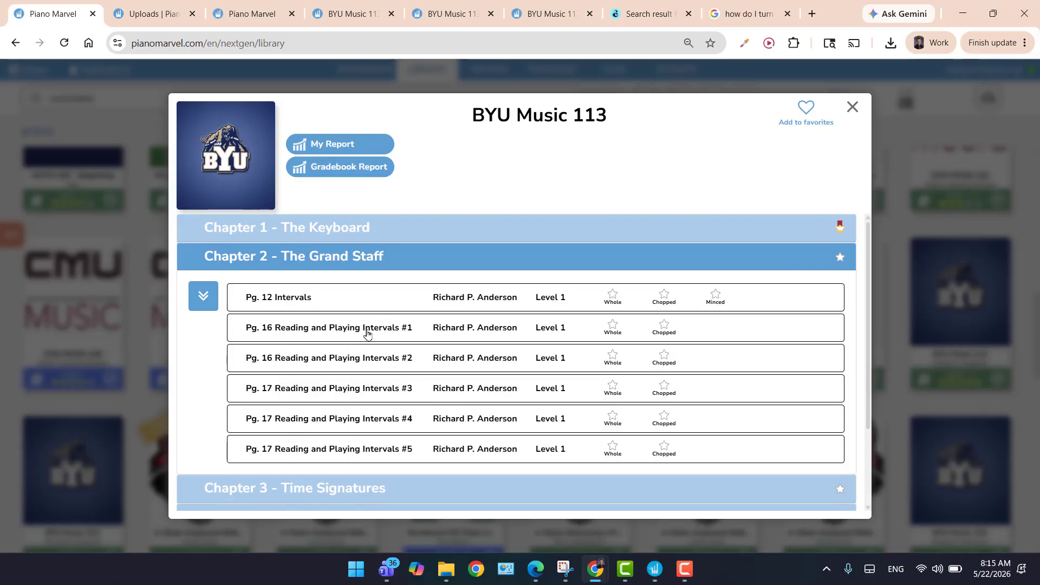
left_click(320, 302)
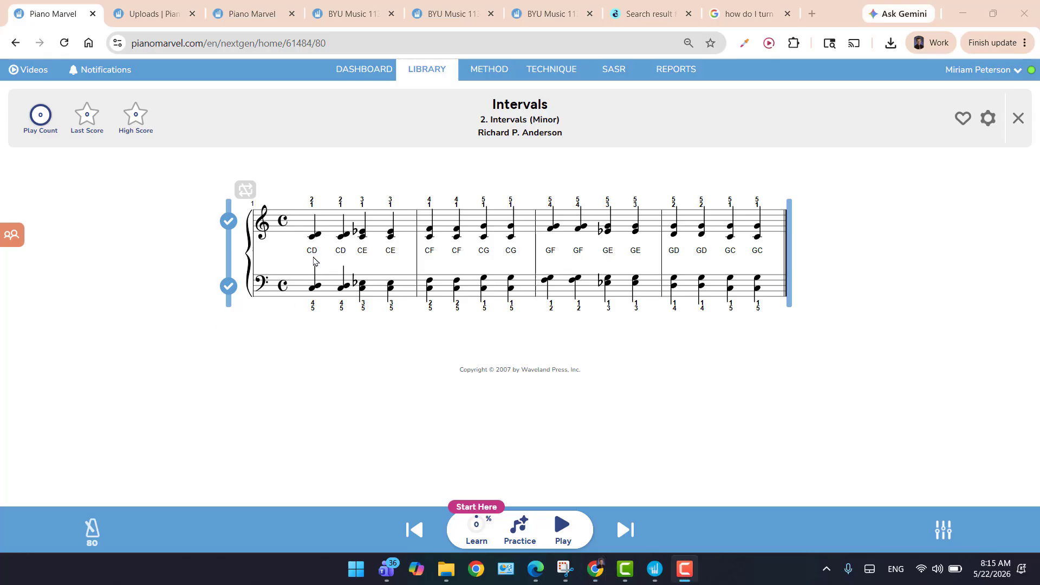
Turn off the bass staff of the Intervals piece, run it in Practice and Play modes, and exit the piece.
left_click(228, 285)
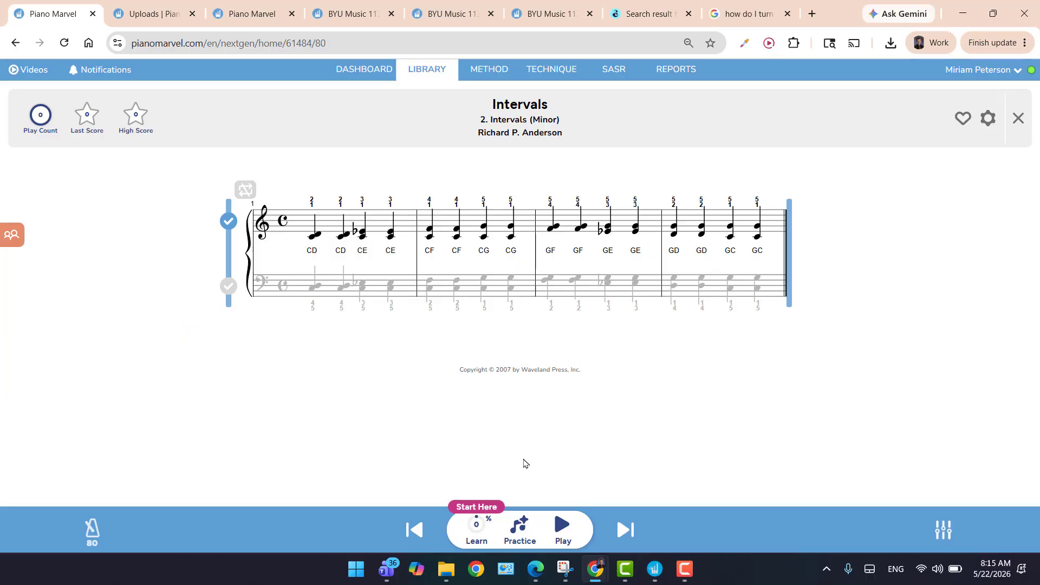
left_click(521, 528)
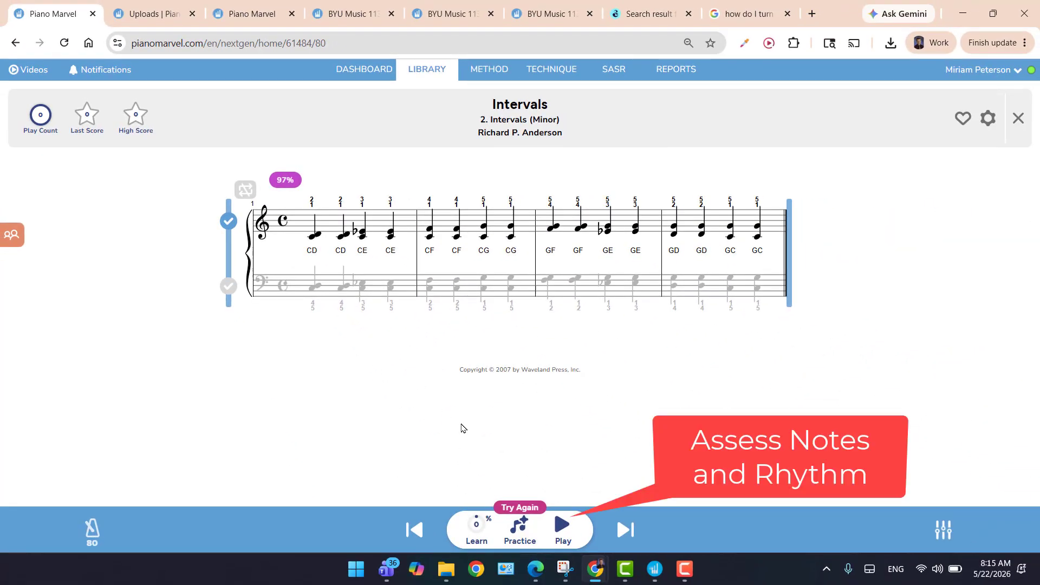
left_click(562, 525)
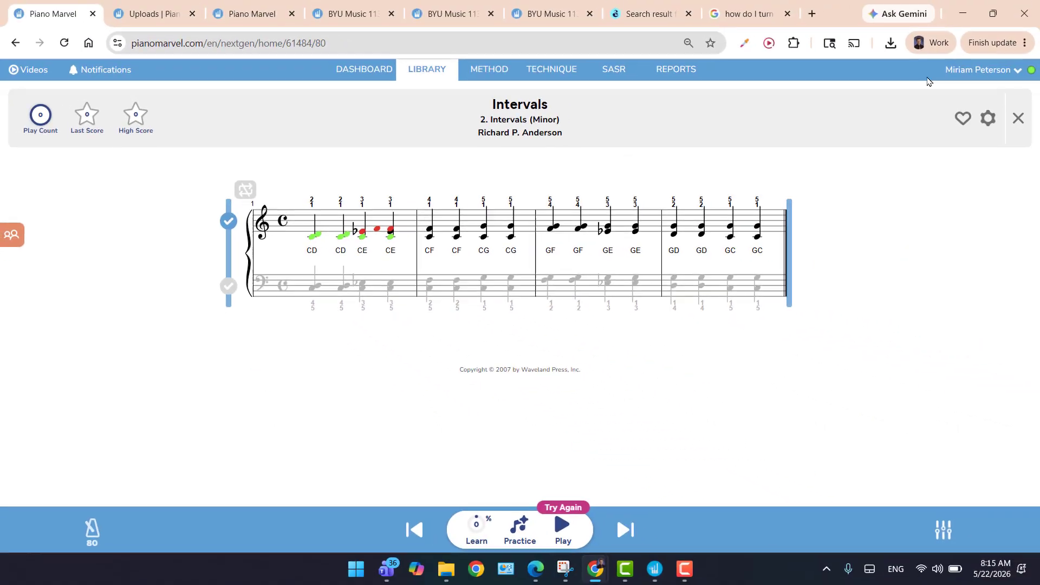
left_click(1018, 118)
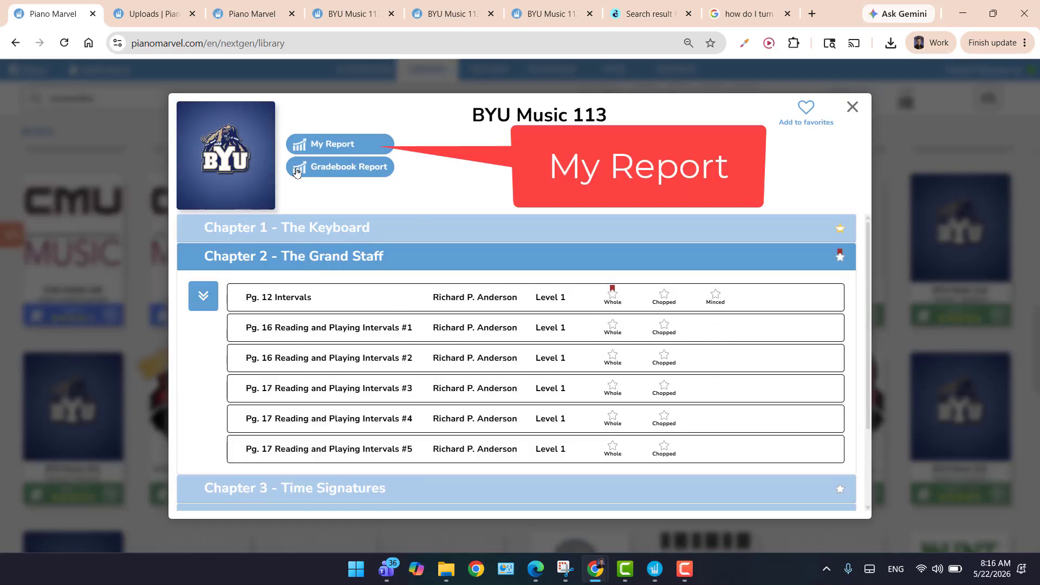
View the personal progress report for BYU Music 113, return to the library and close the book.
left_click(318, 150)
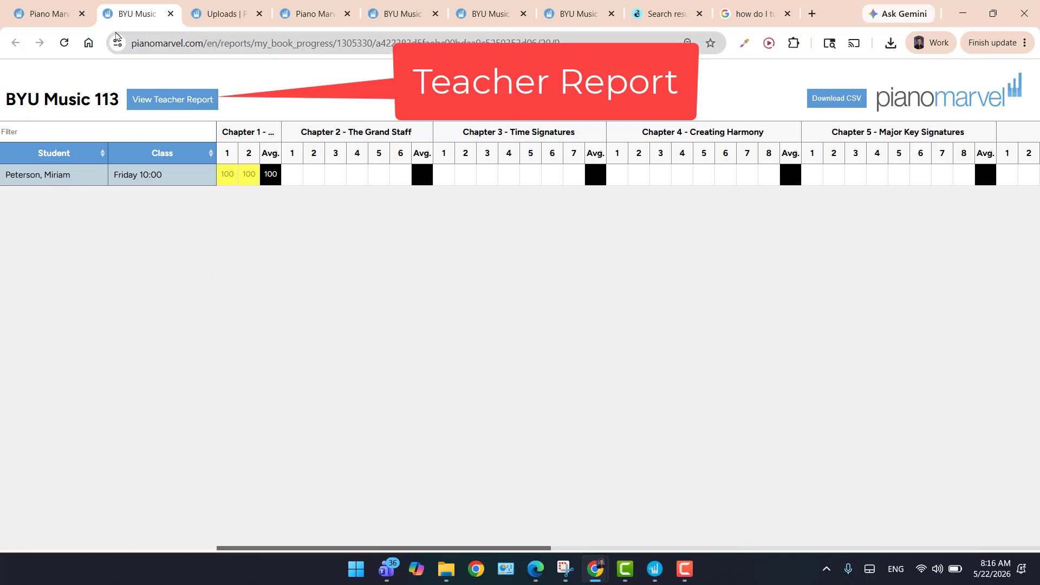
left_click(65, 17)
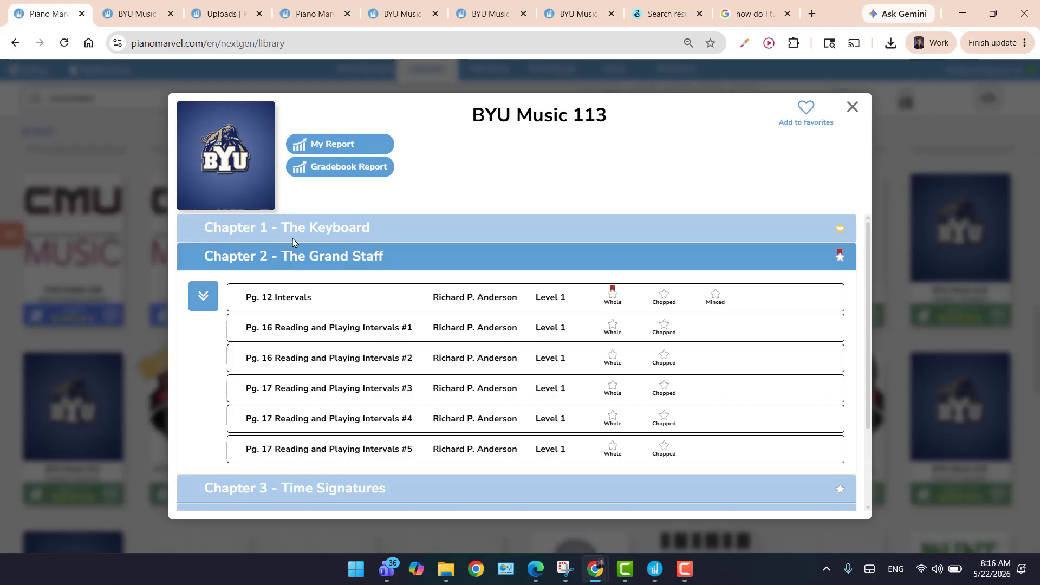
left_click(851, 108)
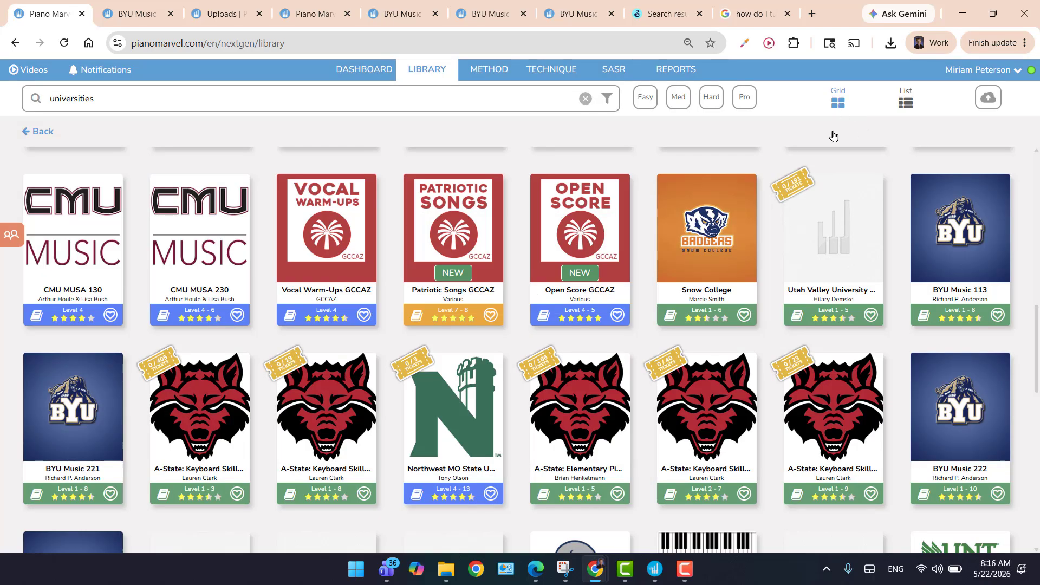
Open the music uploads page and review the chapter structure of BYU Music 113 in the library.
left_click(988, 98)
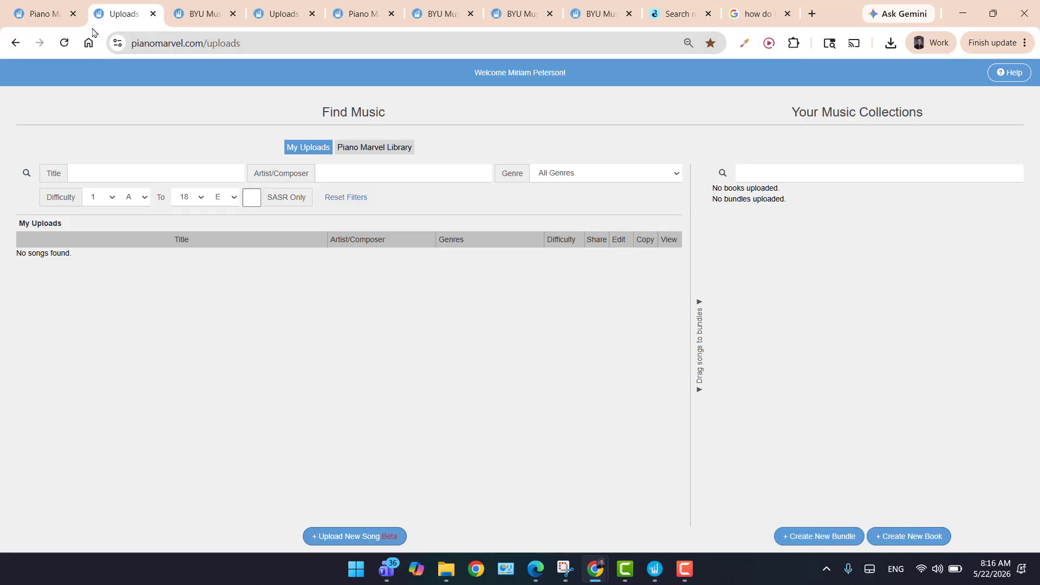
left_click(47, 20)
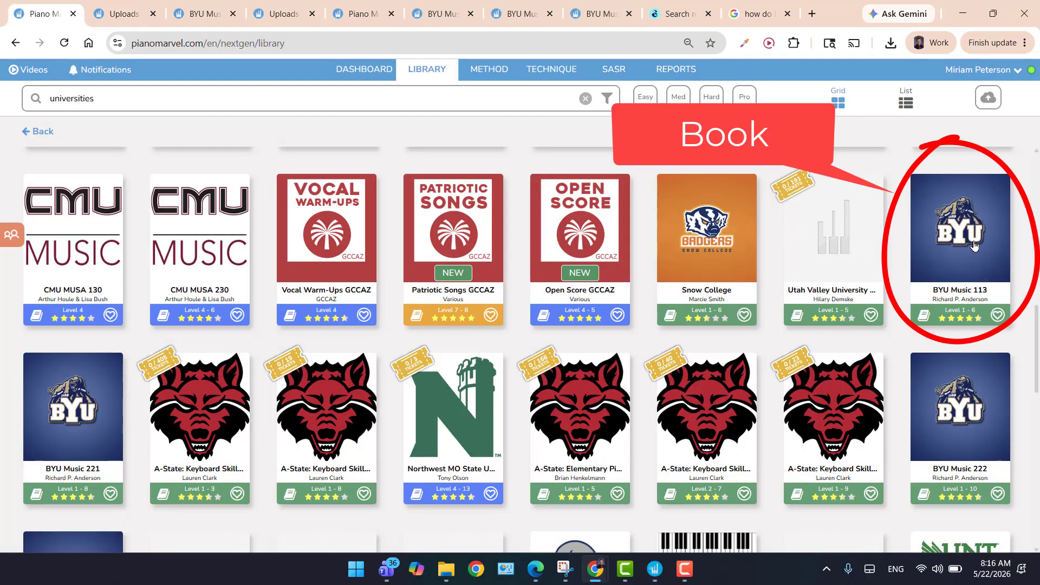
left_click(954, 242)
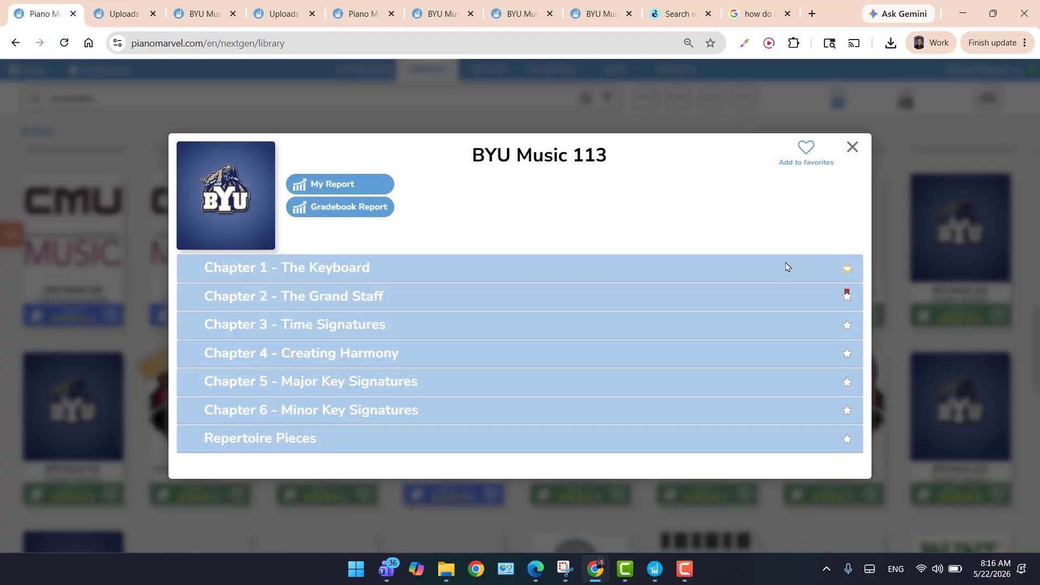
left_click(242, 275)
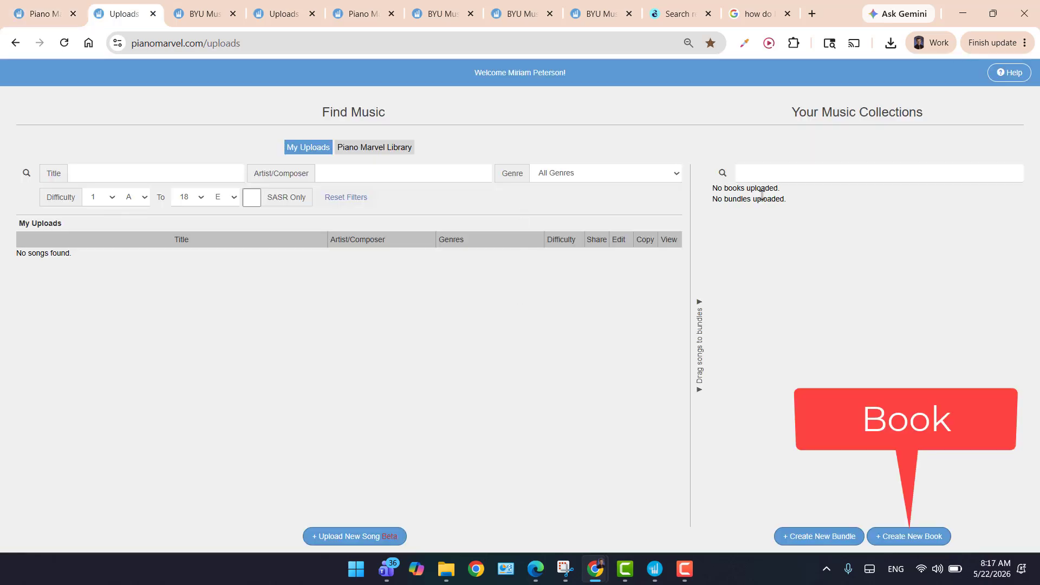
Start a new book titled UNMU with composer asdf and the genre Methods.
left_click(888, 539)
left_click(70, 113)
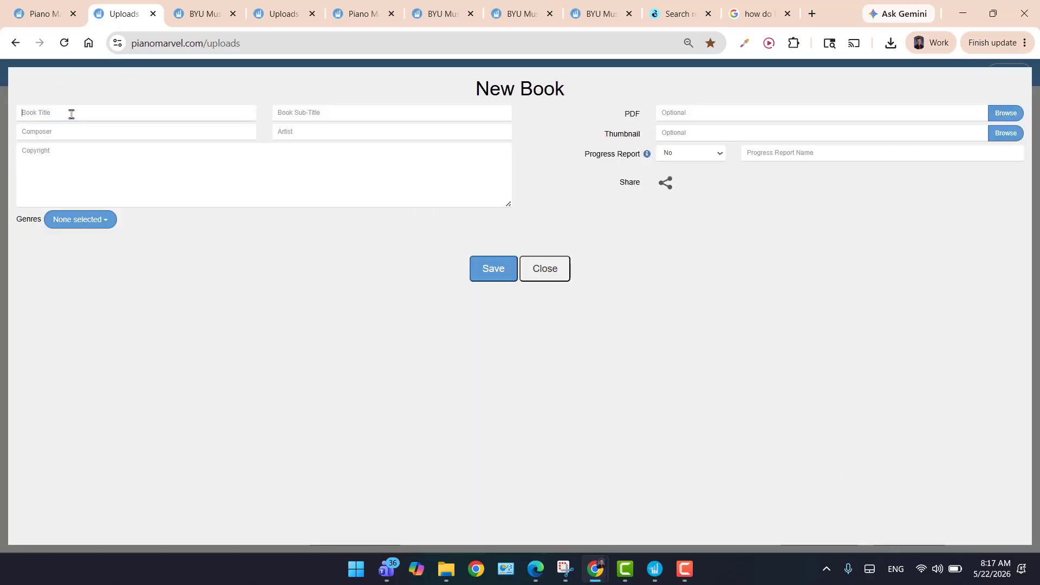
type("UNMU")
left_click(57, 135)
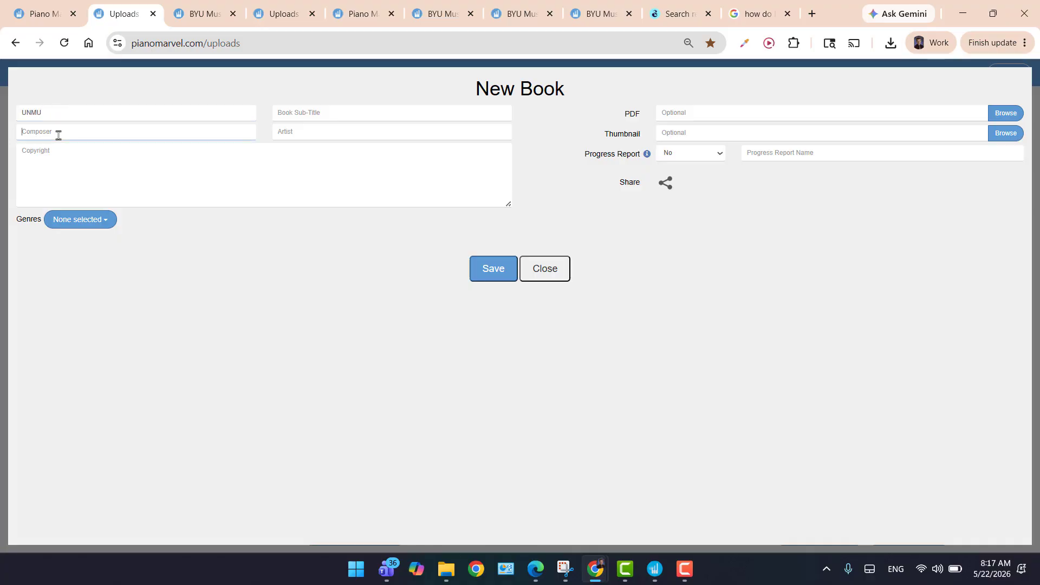
type("asdf")
left_click(91, 222)
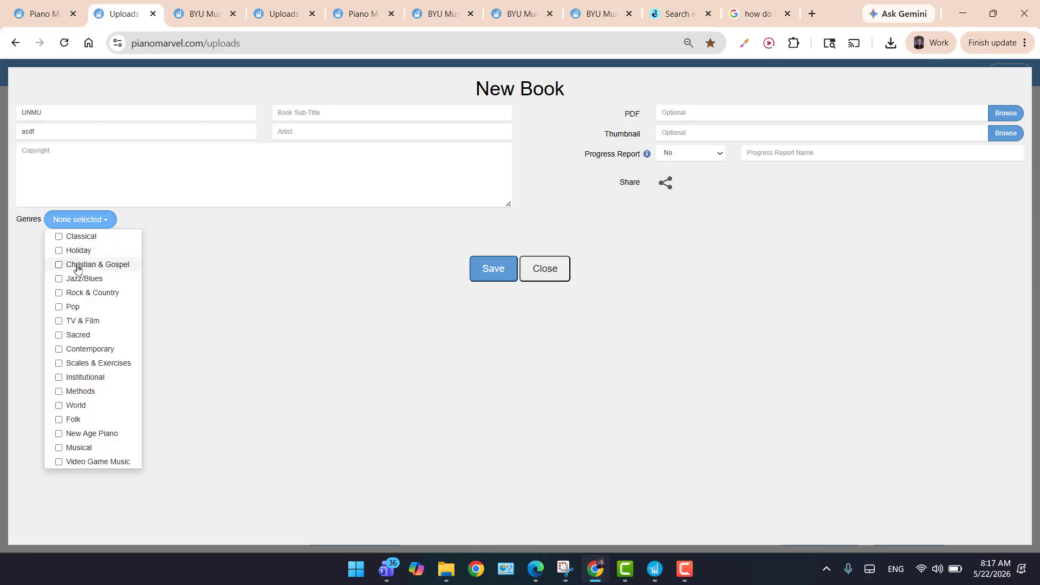
left_click(73, 391)
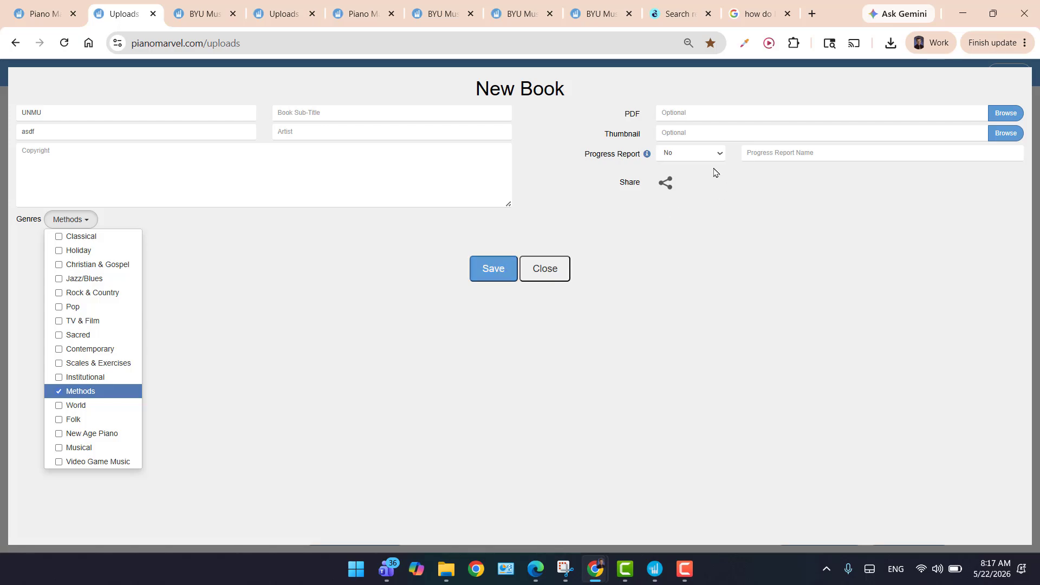
Enable the book's progress report, reuse the title UNMU as the report name, and save the book.
double_click(30, 111)
key("ctrl+c")
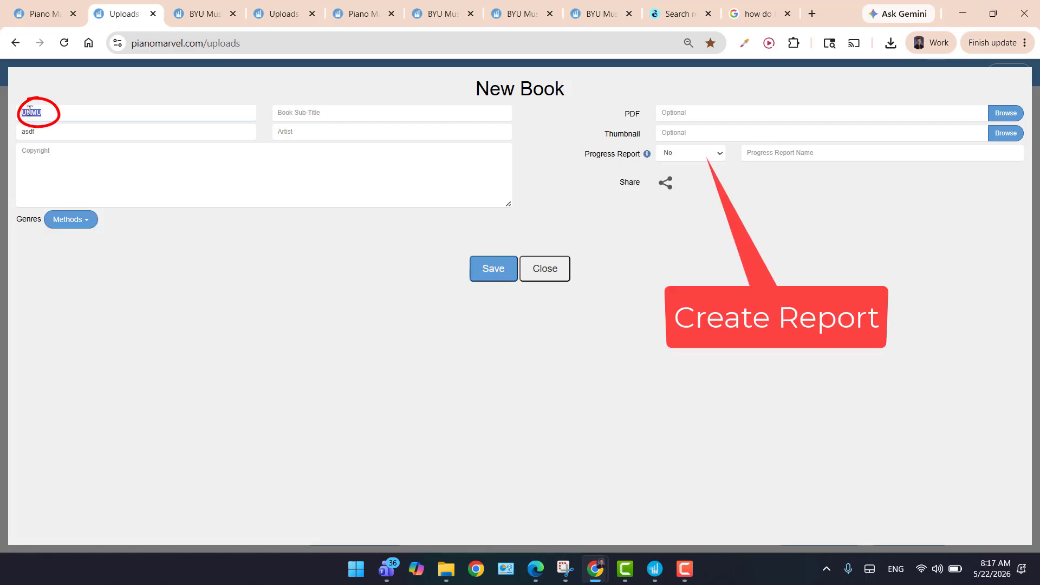
left_click(796, 149)
key("ctrl+v")
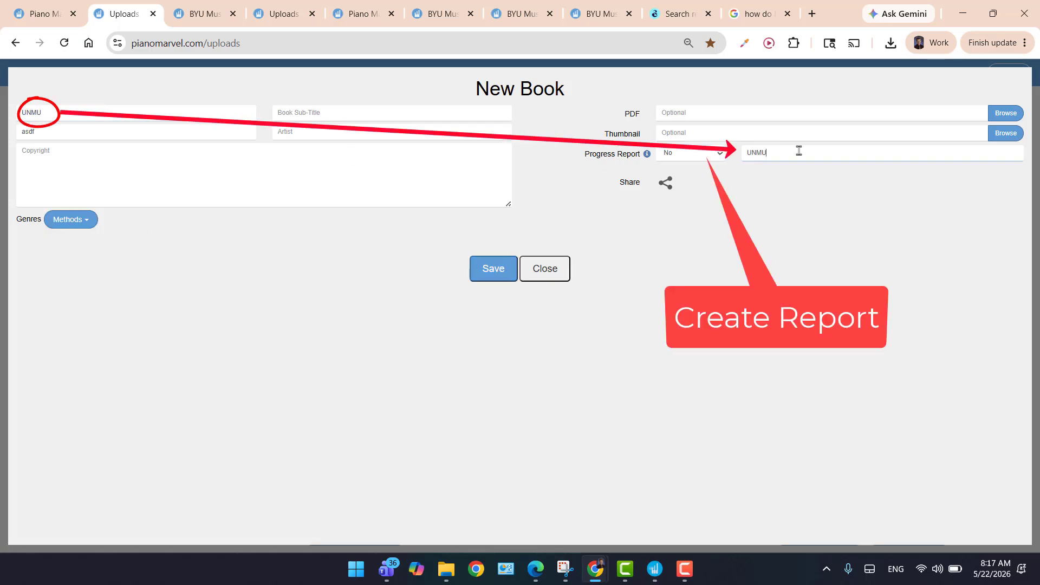
left_click(671, 154)
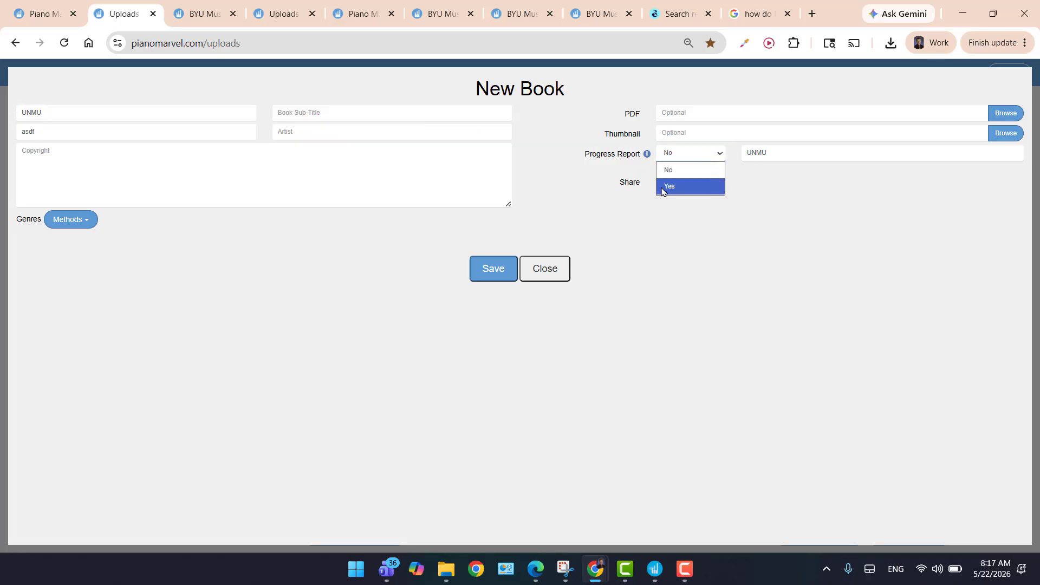
left_click(662, 187)
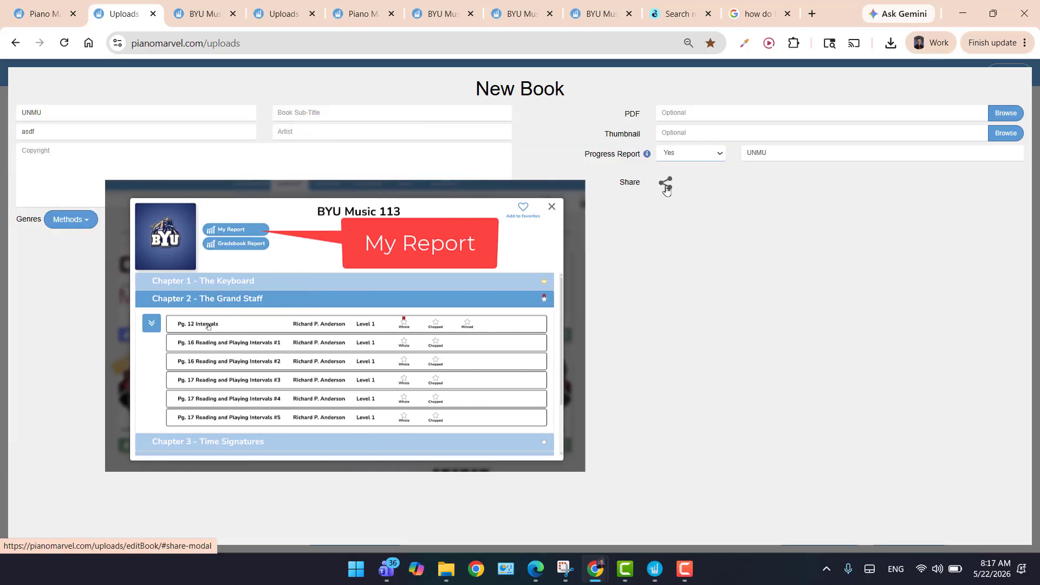
left_click(501, 244)
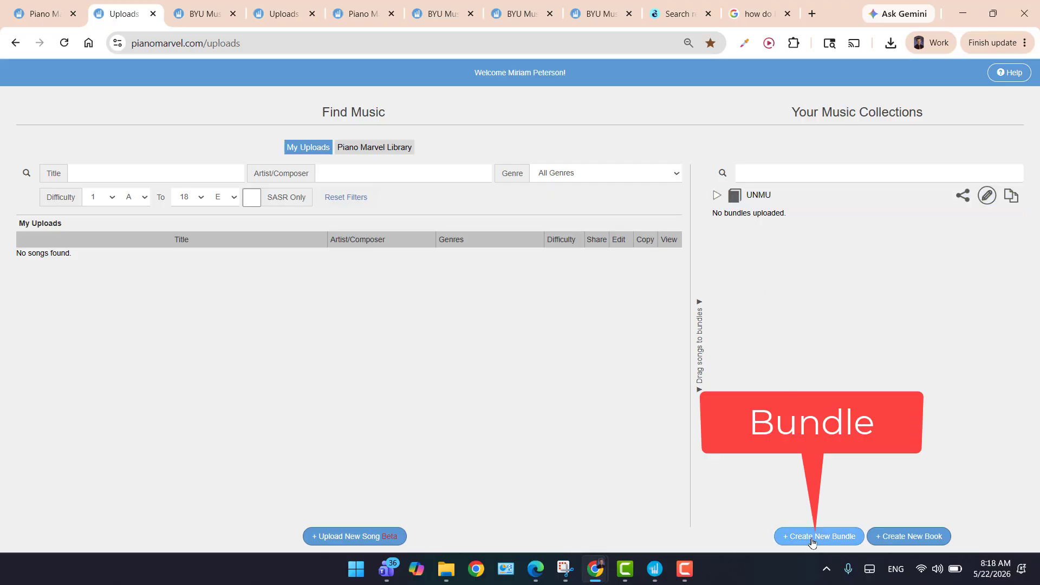
Start a new bundle titled Week 1 with composer asdf.
left_click(839, 535)
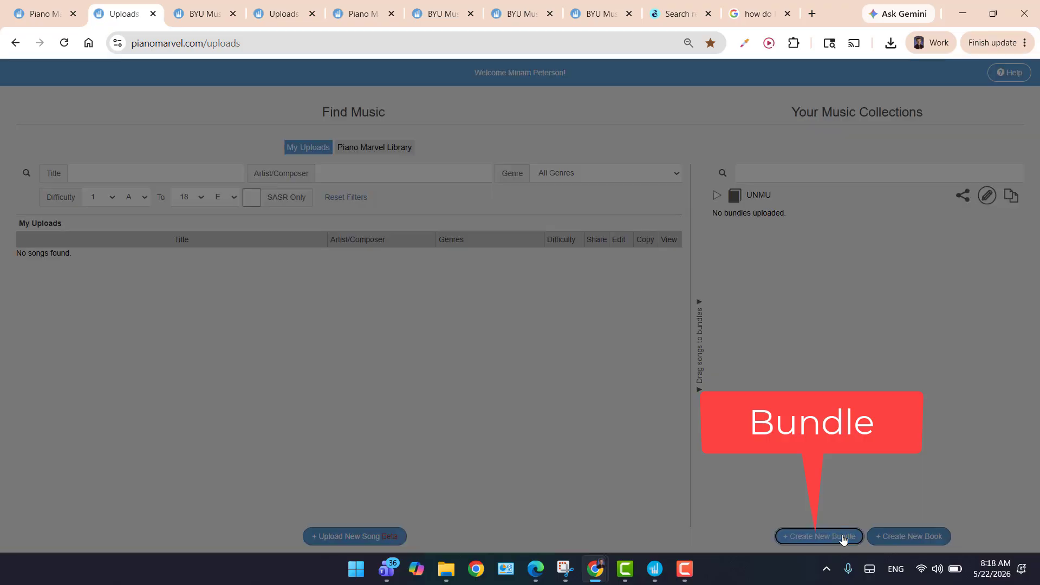
left_click(58, 115)
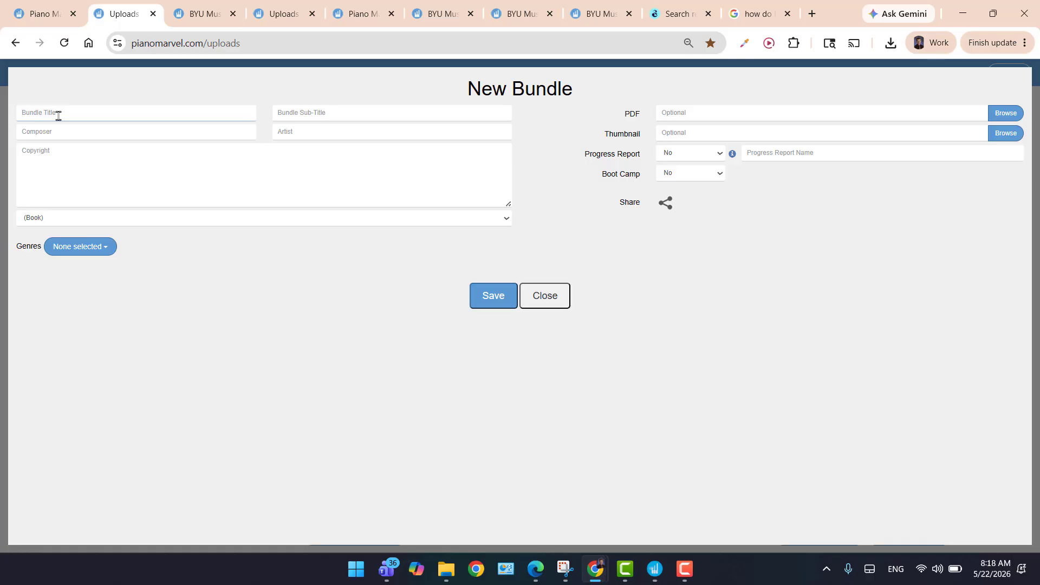
type("Week 1")
left_click(60, 137)
type("asdf")
Assign the Week 1 bundle to the UNMU book, set its genre to Methods, and save the bundle.
left_click(74, 218)
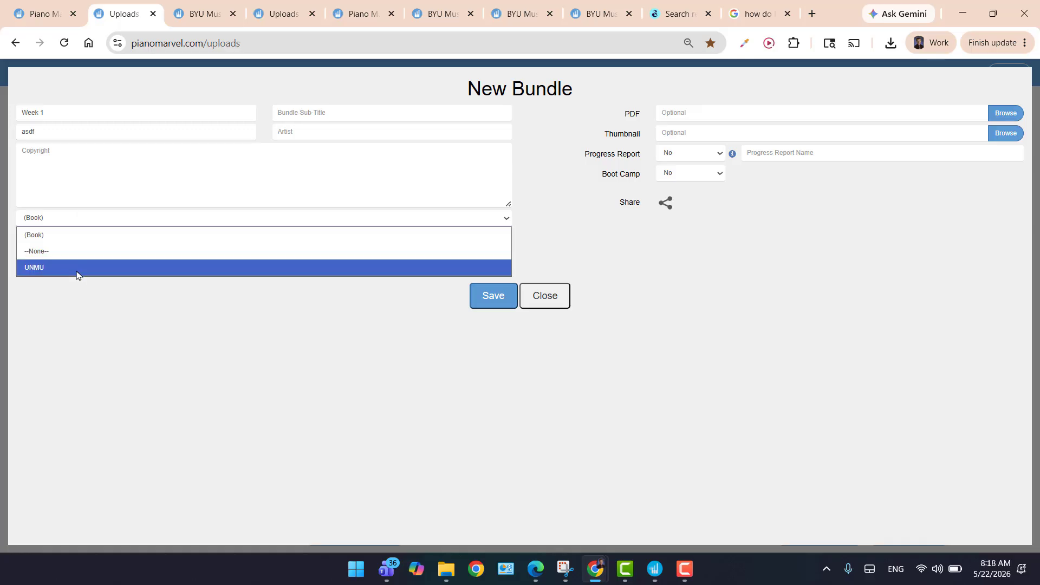
left_click(76, 274)
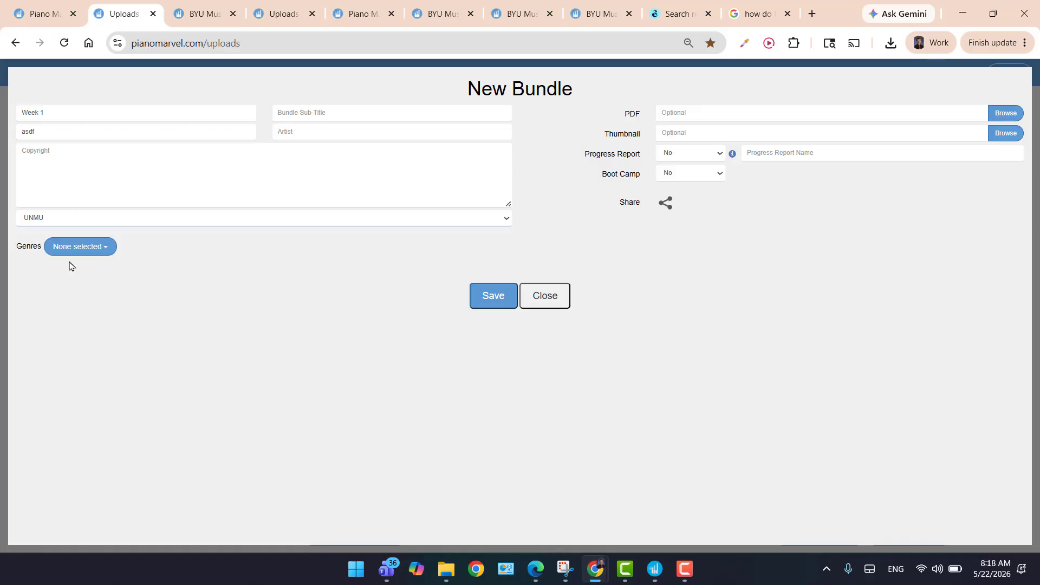
left_click(85, 247)
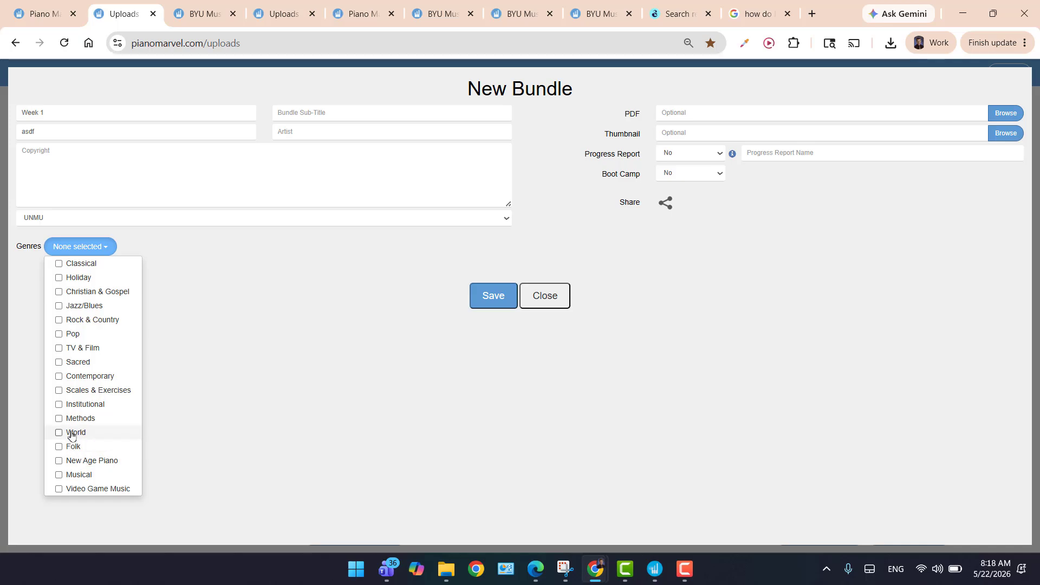
left_click(80, 418)
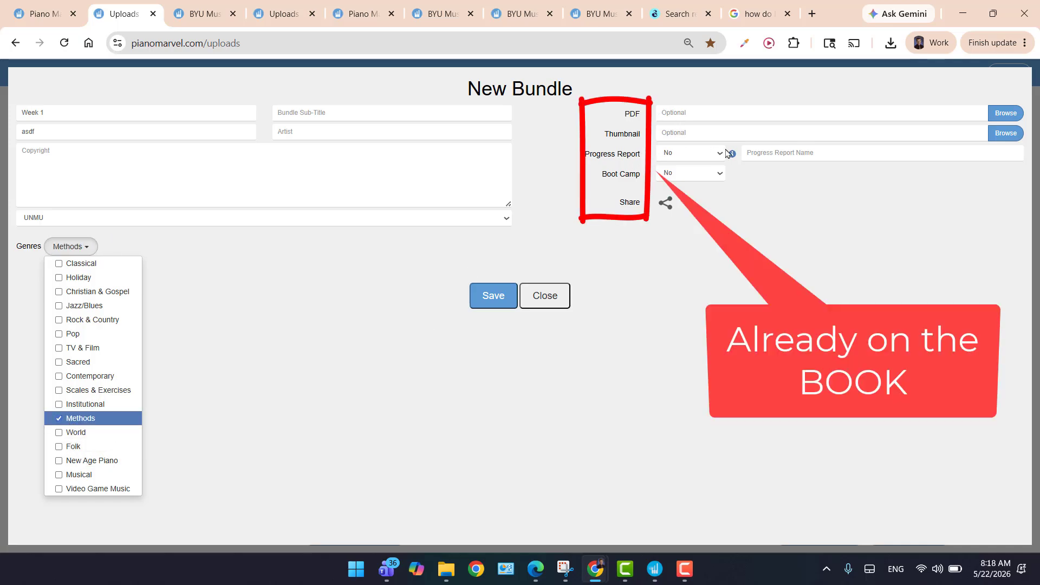
left_click(502, 303)
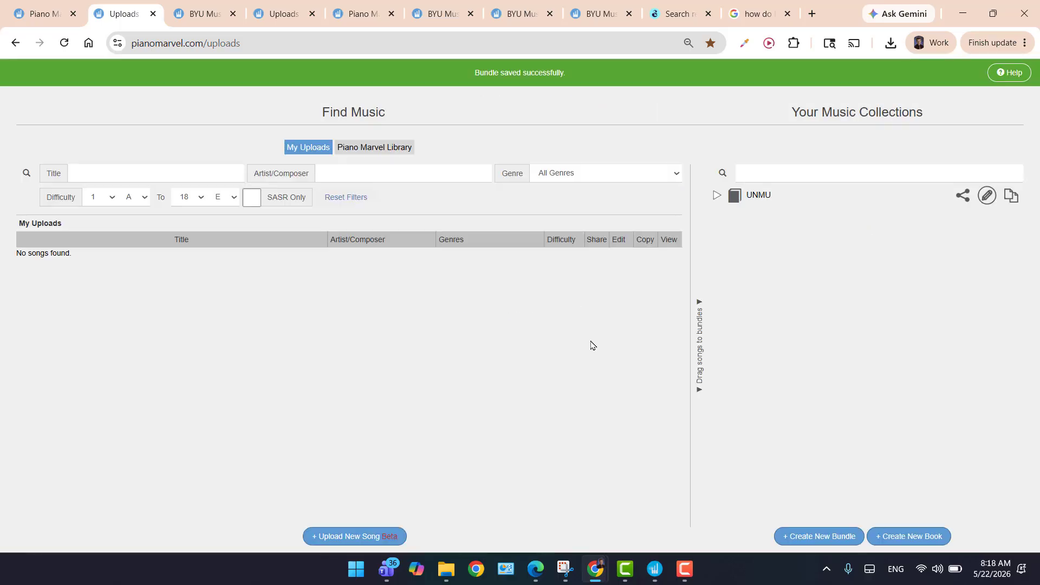
Expand the UNMU book, search the Piano Marvel Library for group piano, and open Unit 1 - Keyboard Basics of Alfred's Book 1.
left_click(717, 196)
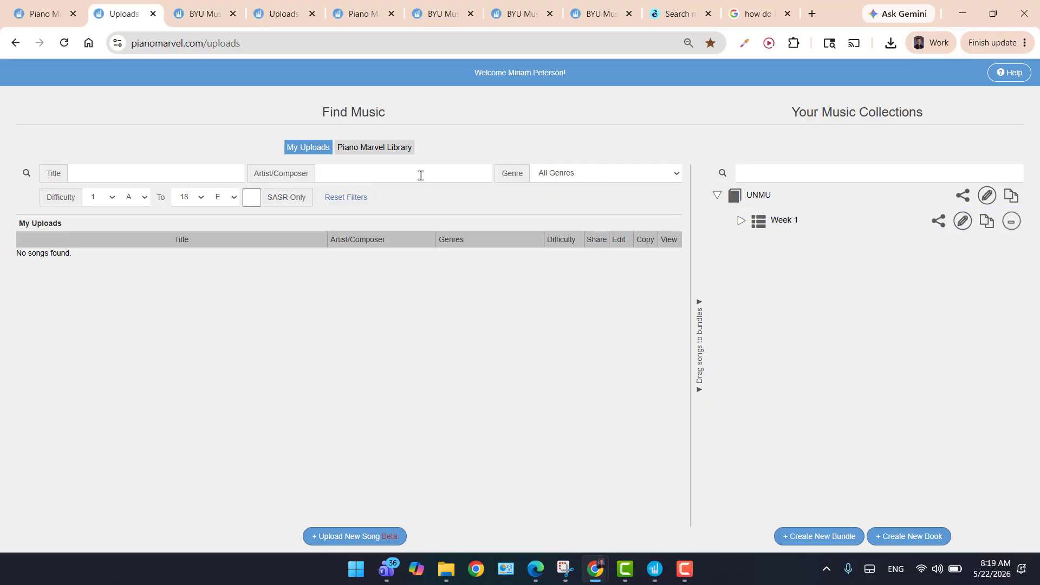
left_click(367, 149)
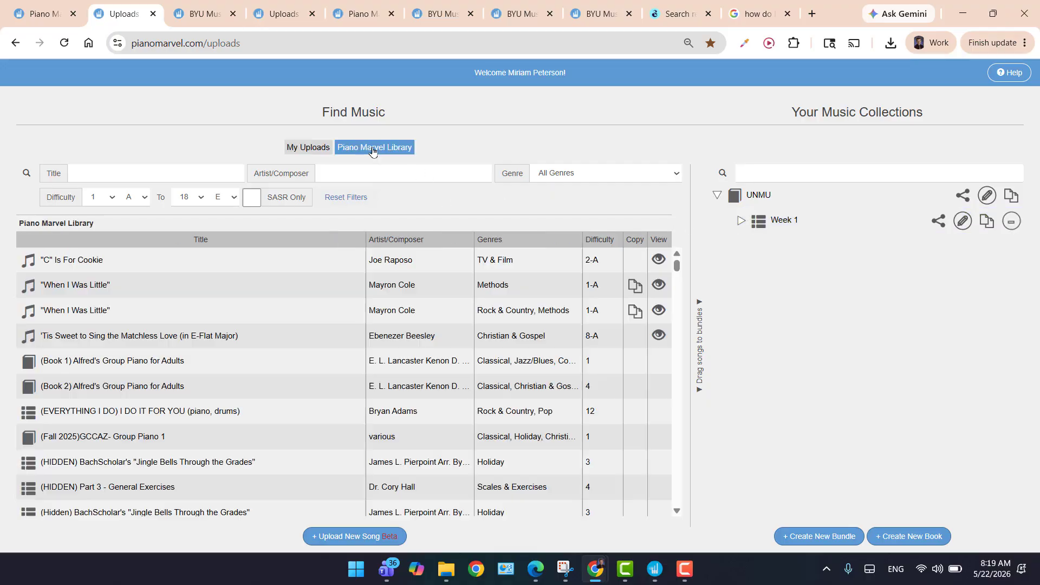
left_click(151, 178)
left_click(85, 263)
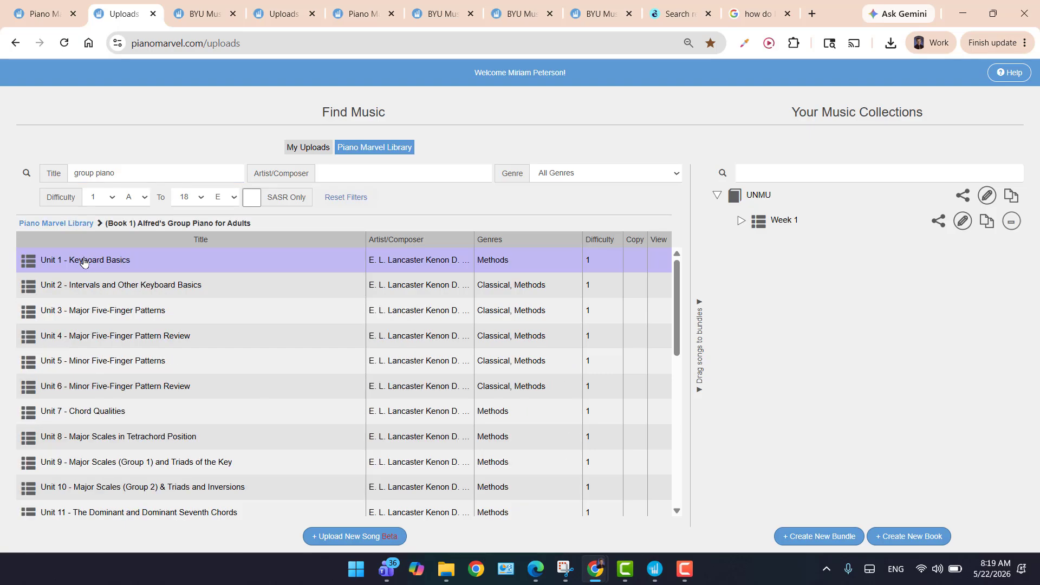
left_click(22, 265)
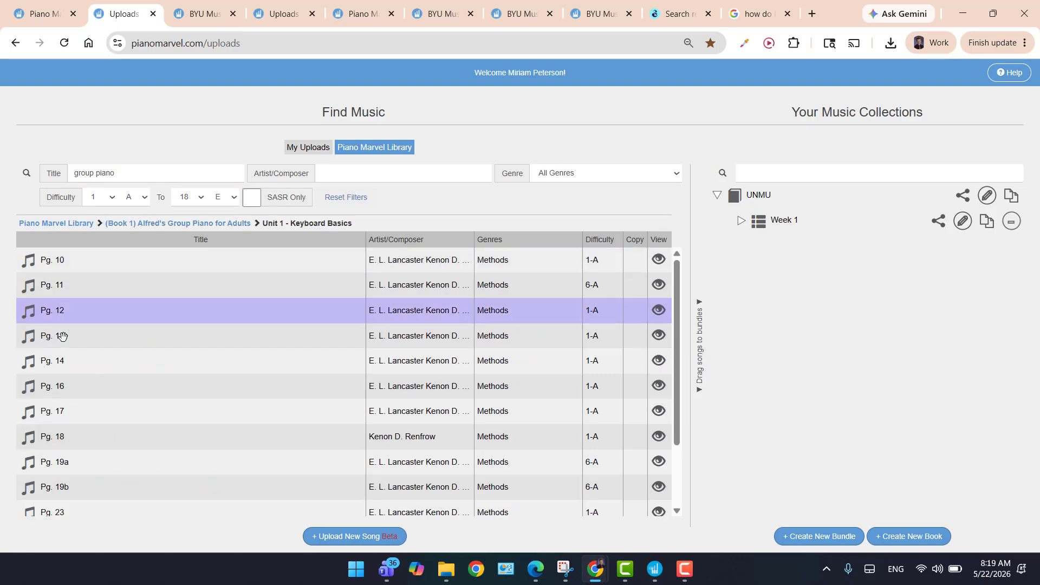
Add the songs Pg. 18 and Pg. 26 from Unit 1 - Keyboard Basics to the Week 1 bundle.
scroll(82, 441, "down", 3)
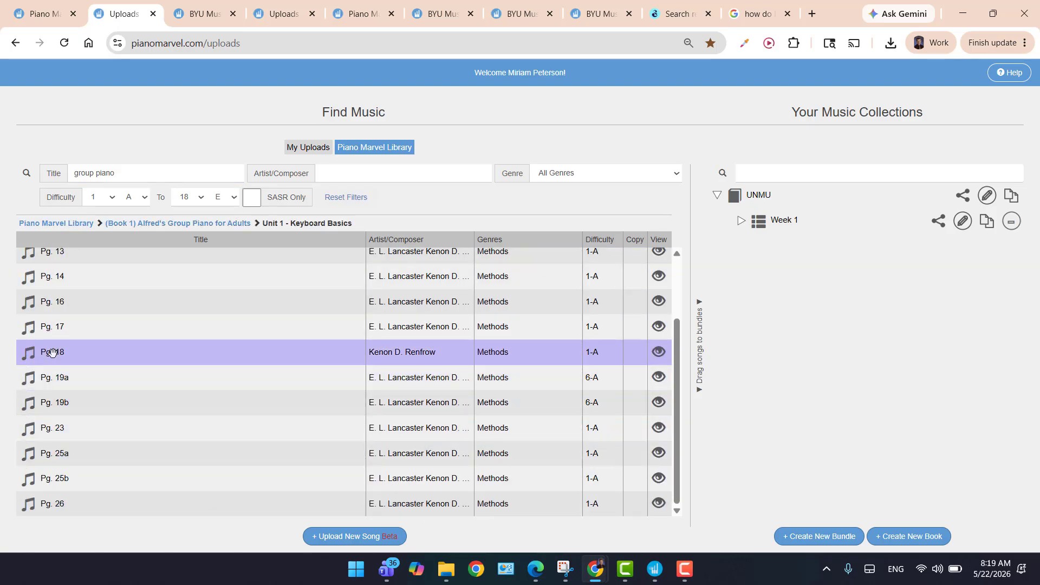
left_click_drag(56, 352, 759, 223)
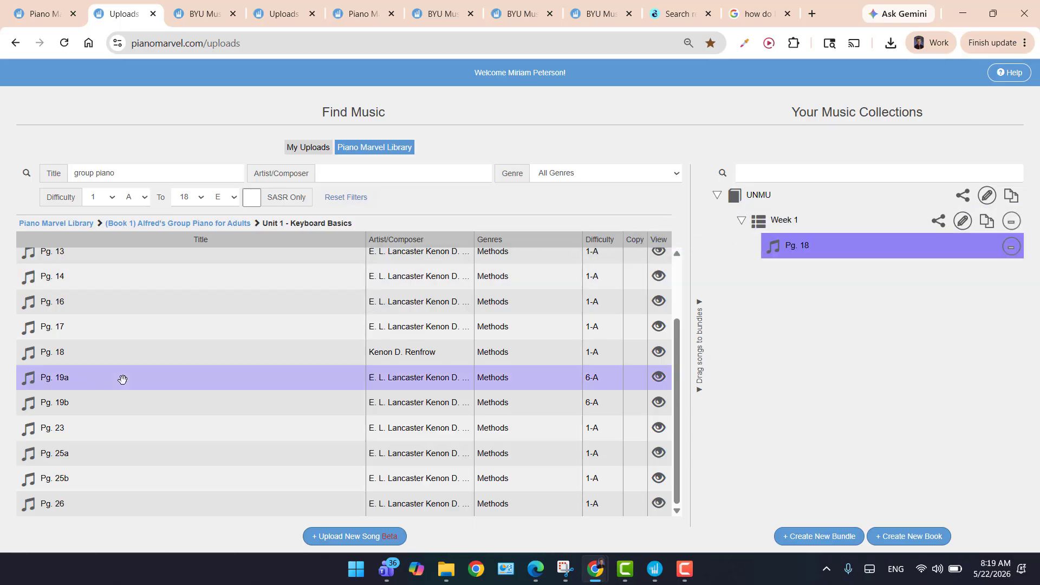
left_click_drag(63, 509, 758, 224)
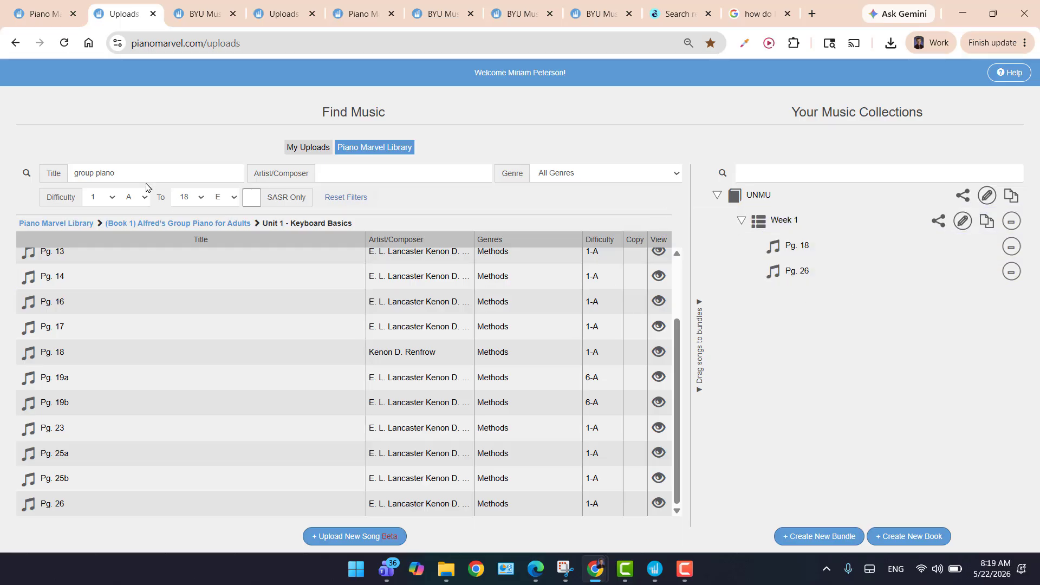
Search the library for scale ninja and open the Major Scales bundle inside Scale Ninja - Intermediate.
triple_click(106, 172)
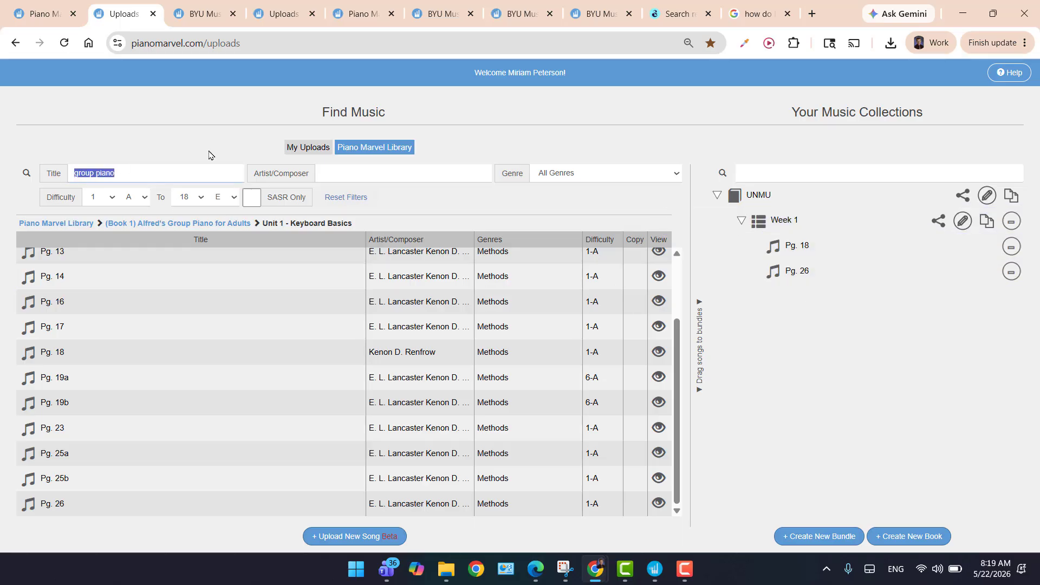
type("scale ninja")
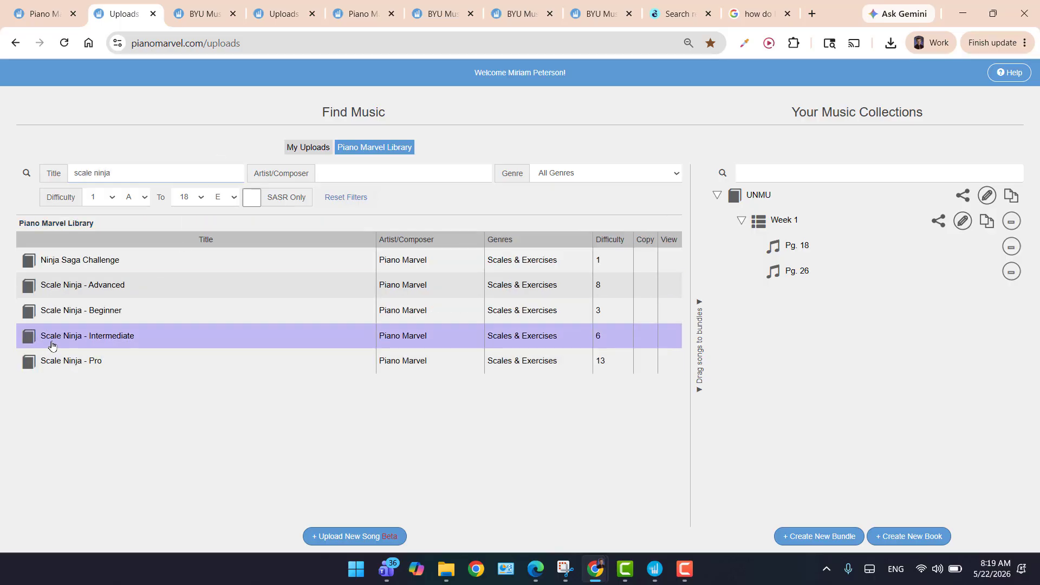
left_click(27, 343)
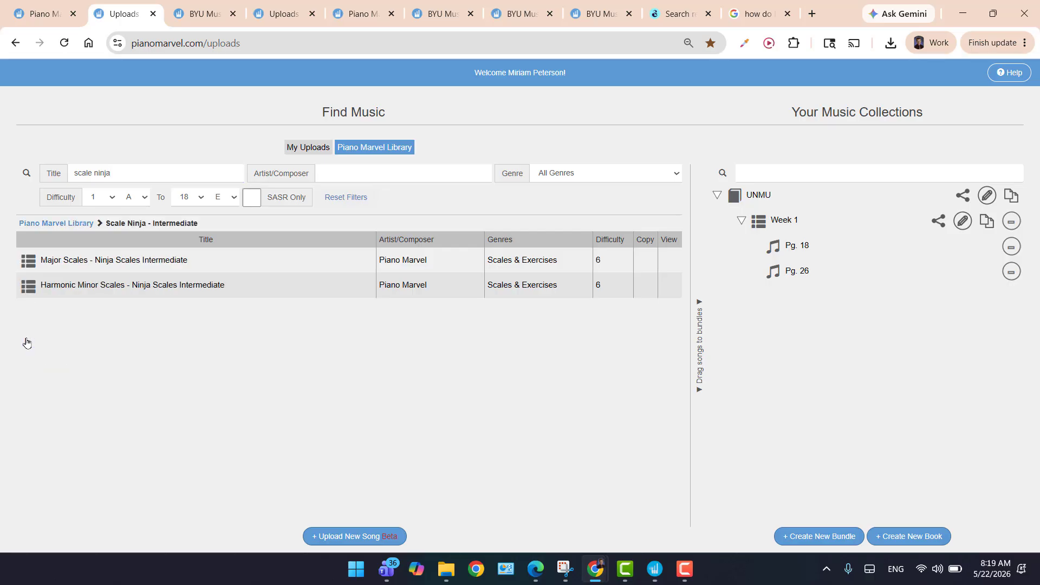
left_click(52, 262)
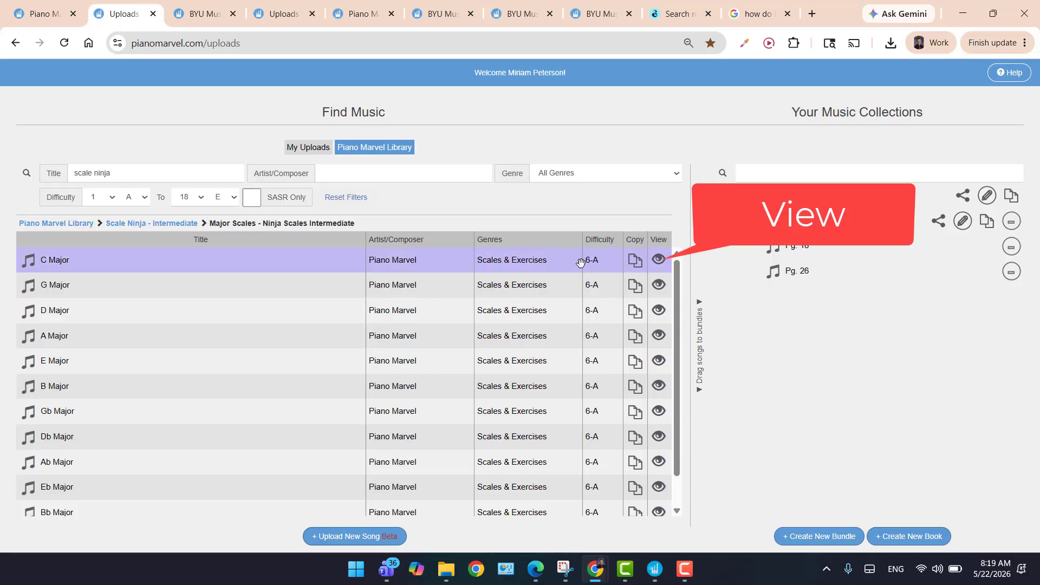
Preview the C Major scale's score, close it, and add C Major and G Major to the Week 1 bundle.
left_click(658, 260)
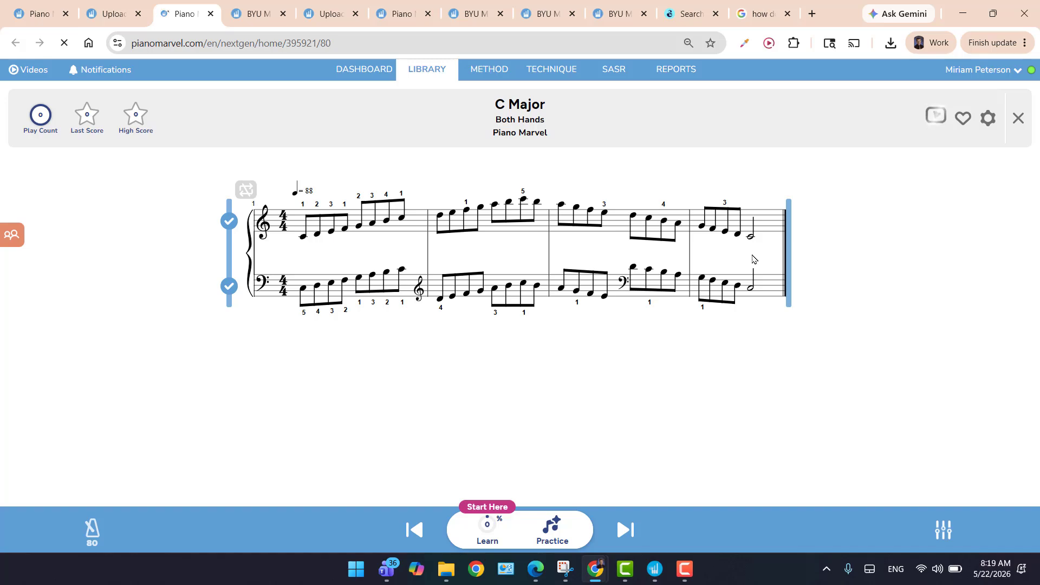
left_click(210, 17)
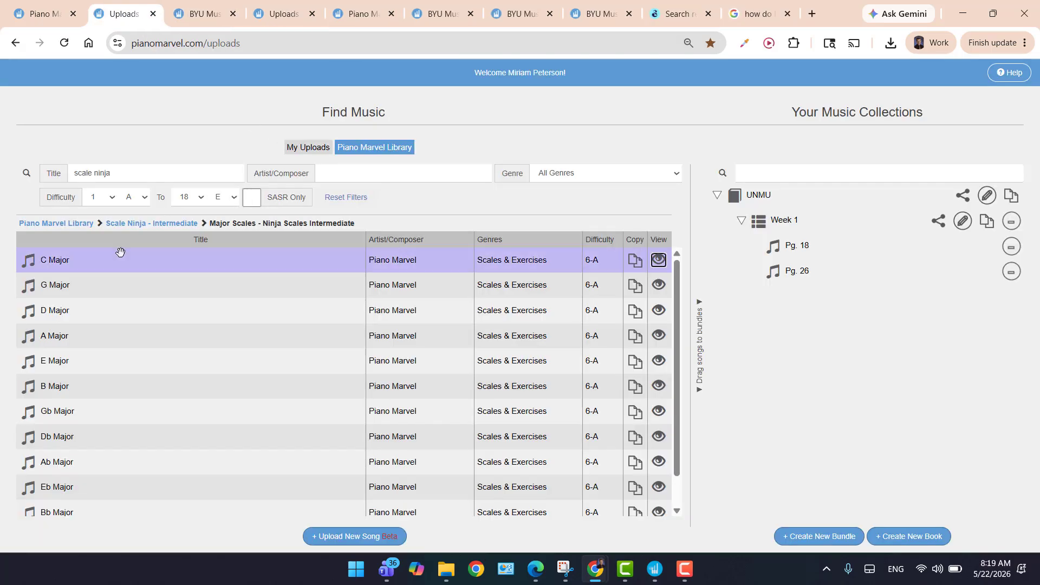
left_click_drag(121, 252, 765, 222)
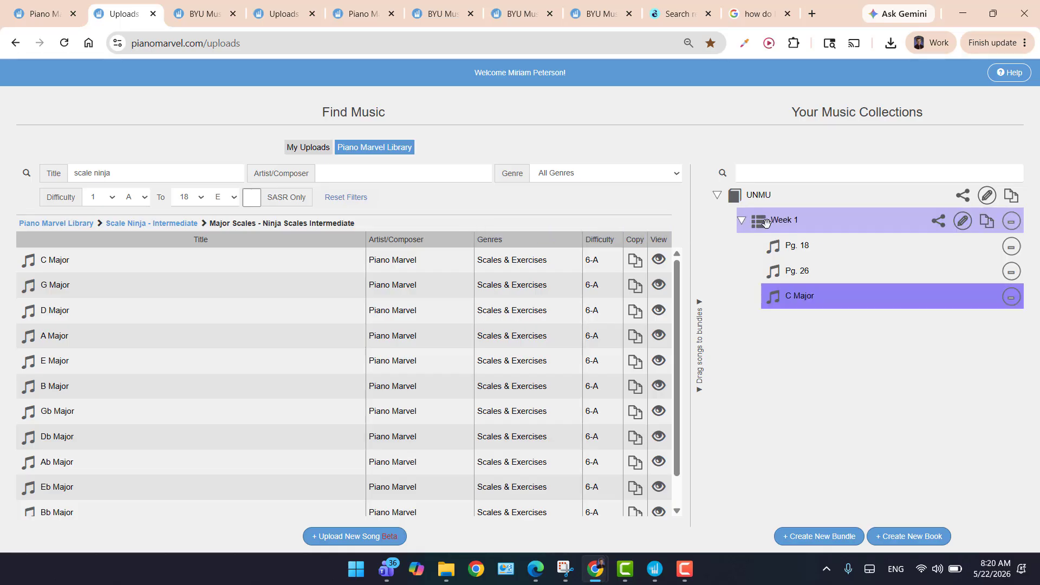
left_click_drag(60, 283, 798, 216)
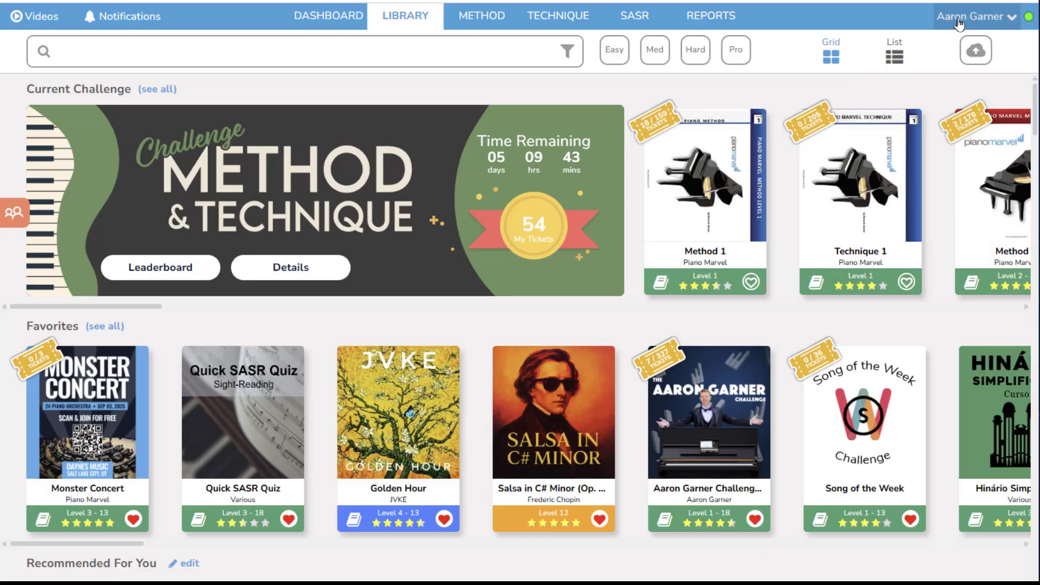
Open the Students & Classes page and look at the list of classes.
left_click(957, 21)
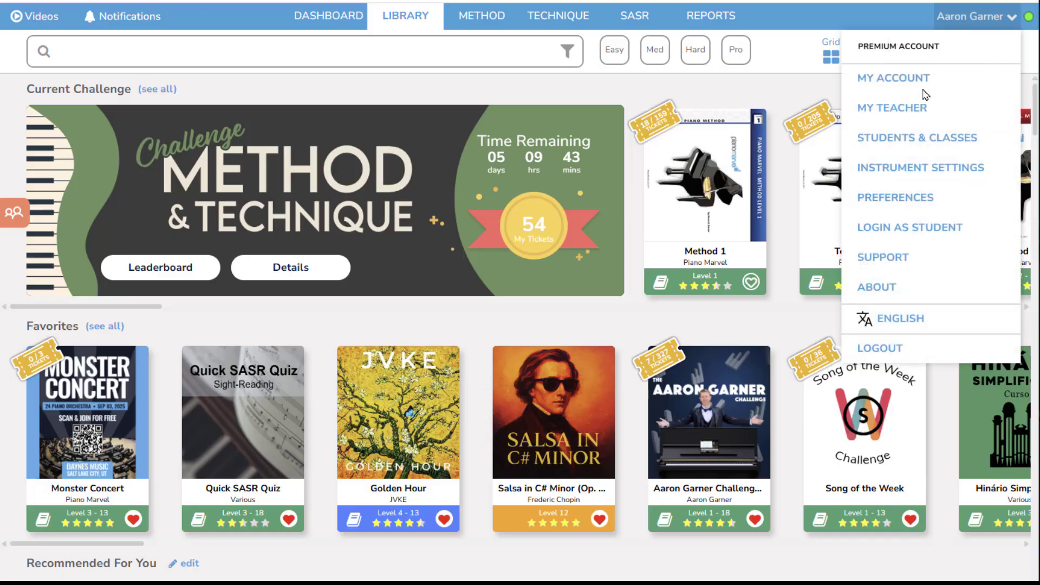
left_click(907, 143)
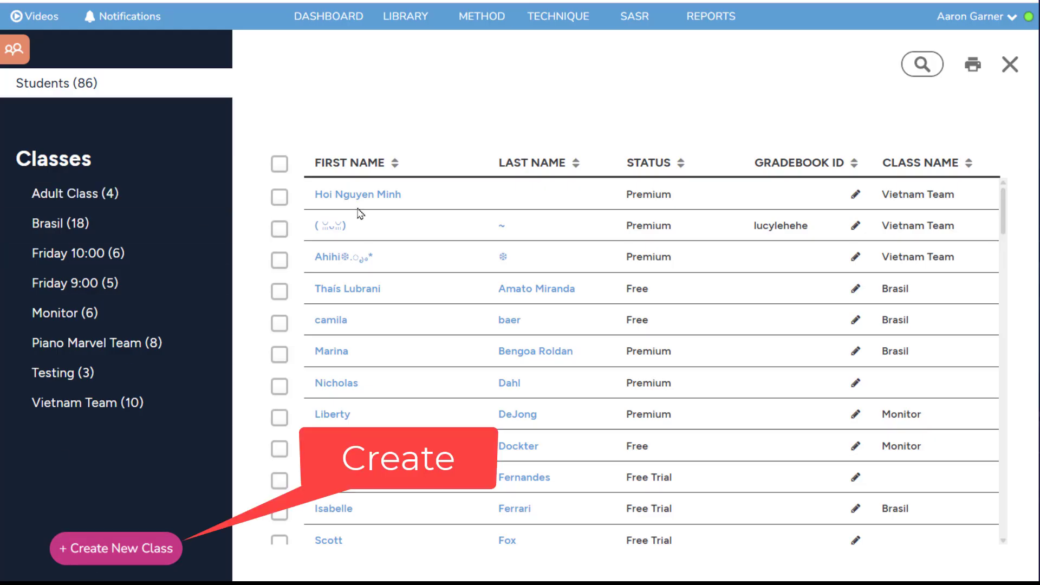
left_click(134, 236)
left_click(188, 303)
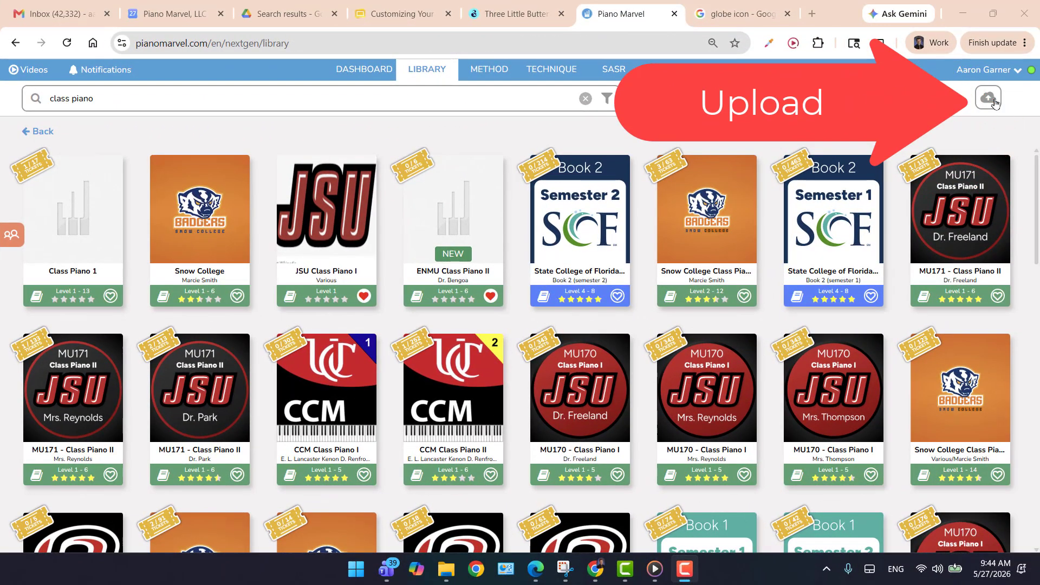
Open the music uploads page from the library.
left_click(994, 100)
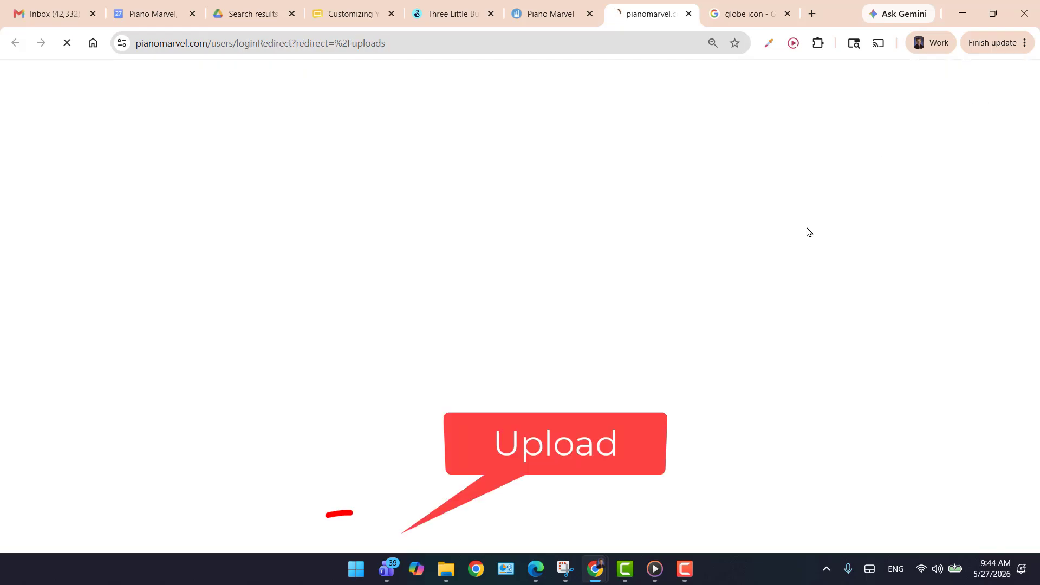